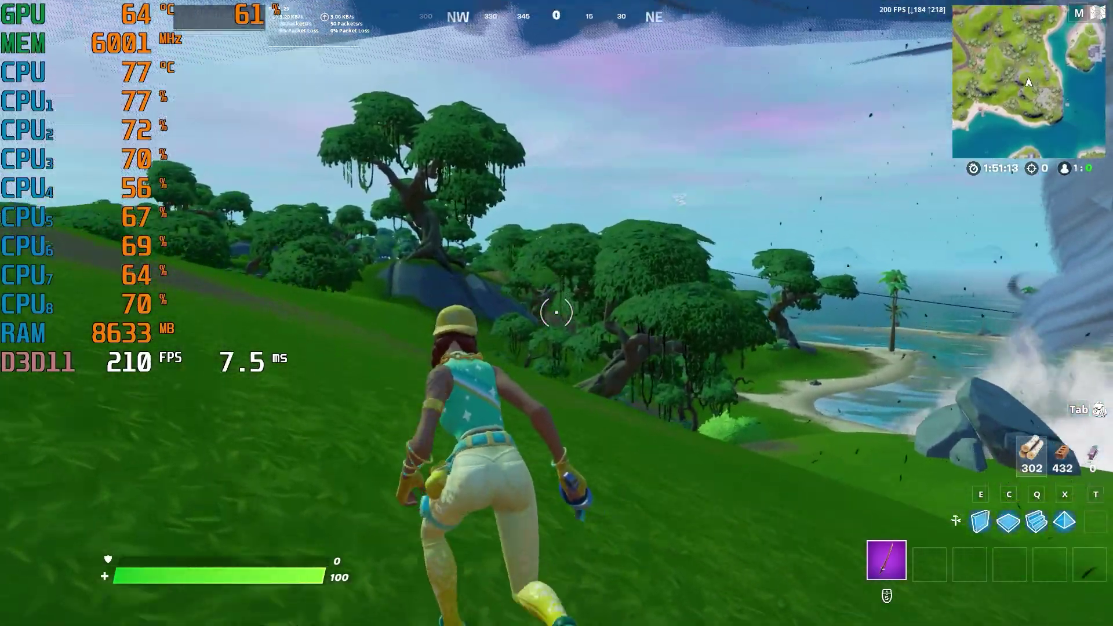
# - Play Fortnite briefly, switching to floor building, back to the harvesting tool, and running forward
pyautogui.press('c')
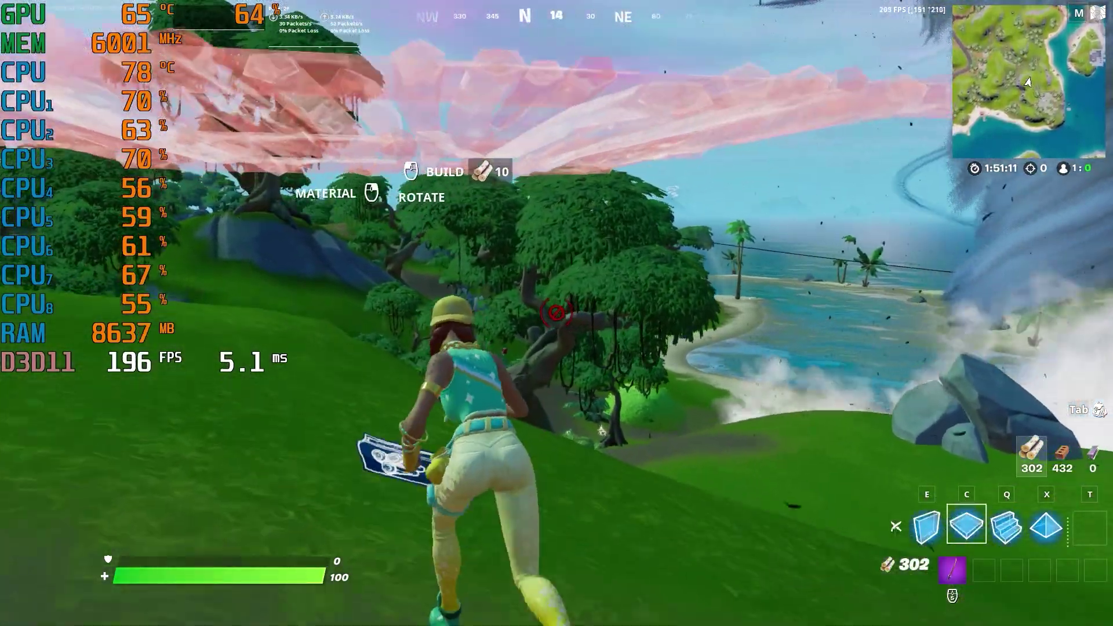
pyautogui.press('f')
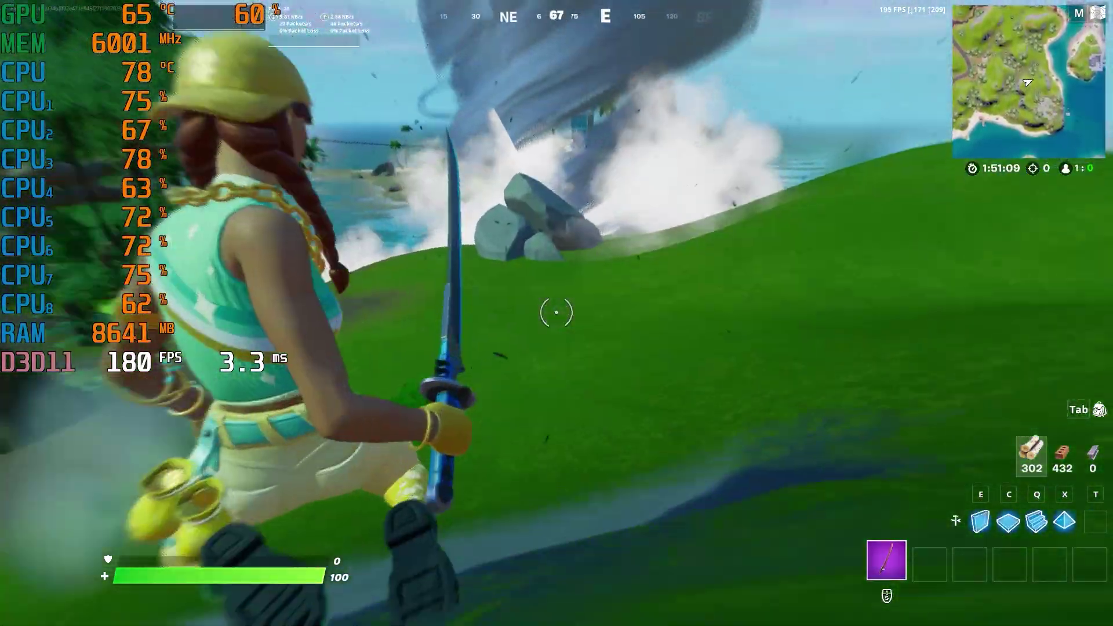
pyautogui.press('w')
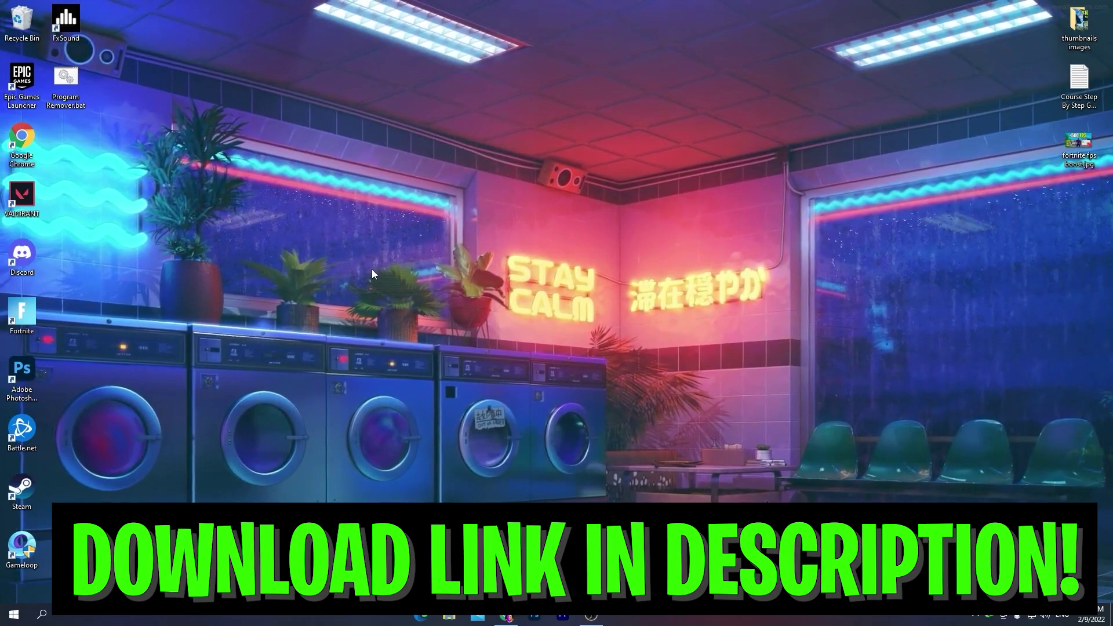
# - Bring Chrome back up and cancel the unwanted automatic download
pyautogui.click(509, 617)
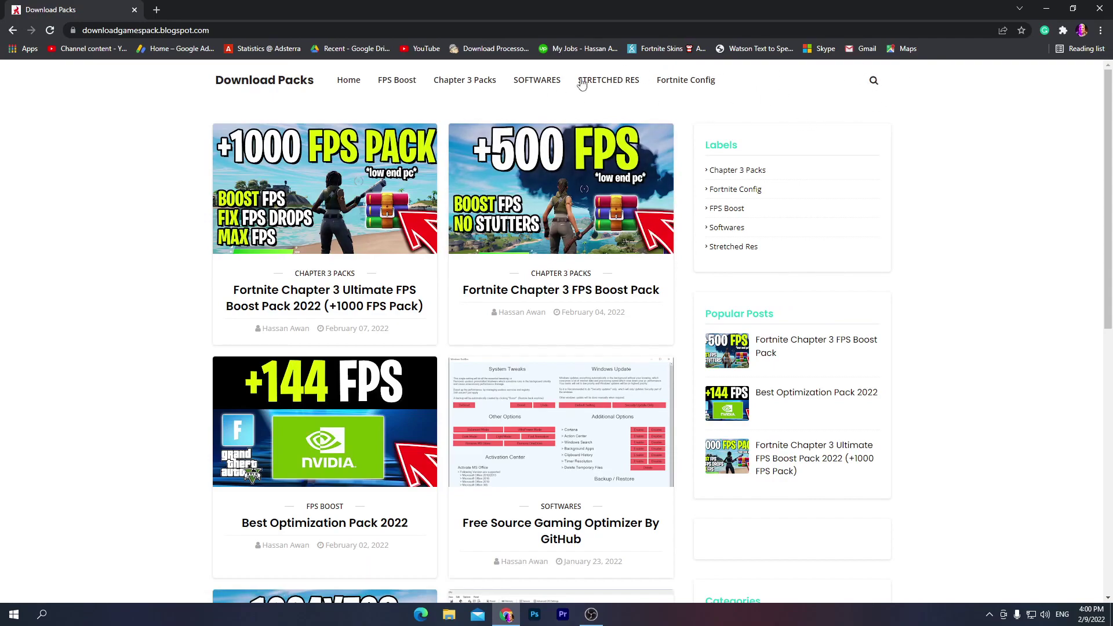
pyautogui.click(872, 86)
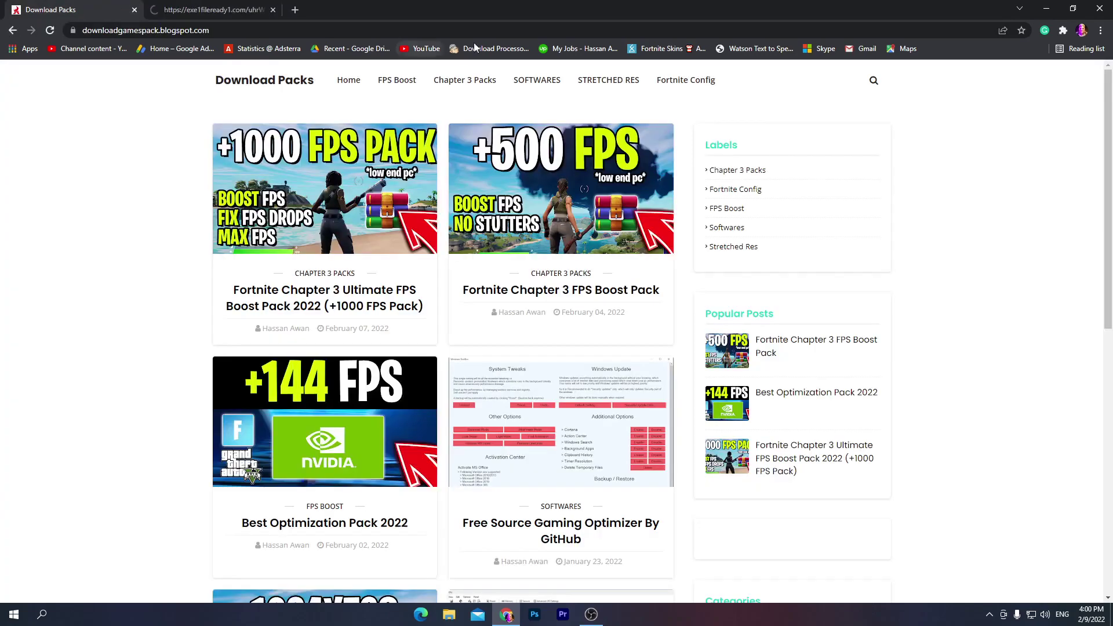
pyautogui.click(708, 240)
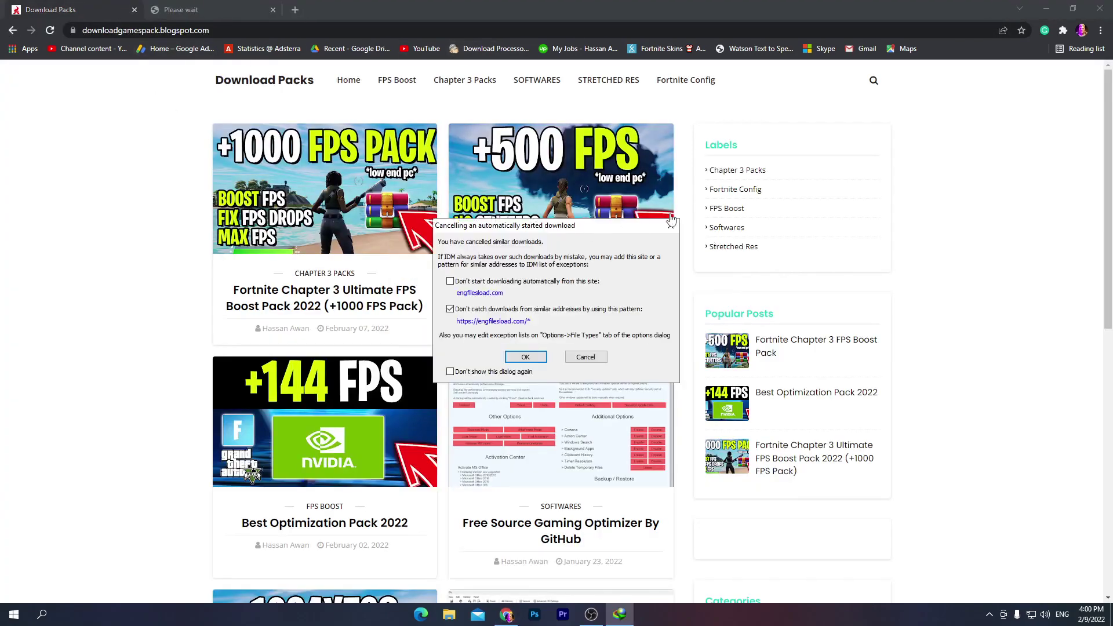
pyautogui.click(670, 227)
# - Search the blog for PARK CONTROL and open the Download Park Control To Boost FPS post
pyautogui.click(874, 83)
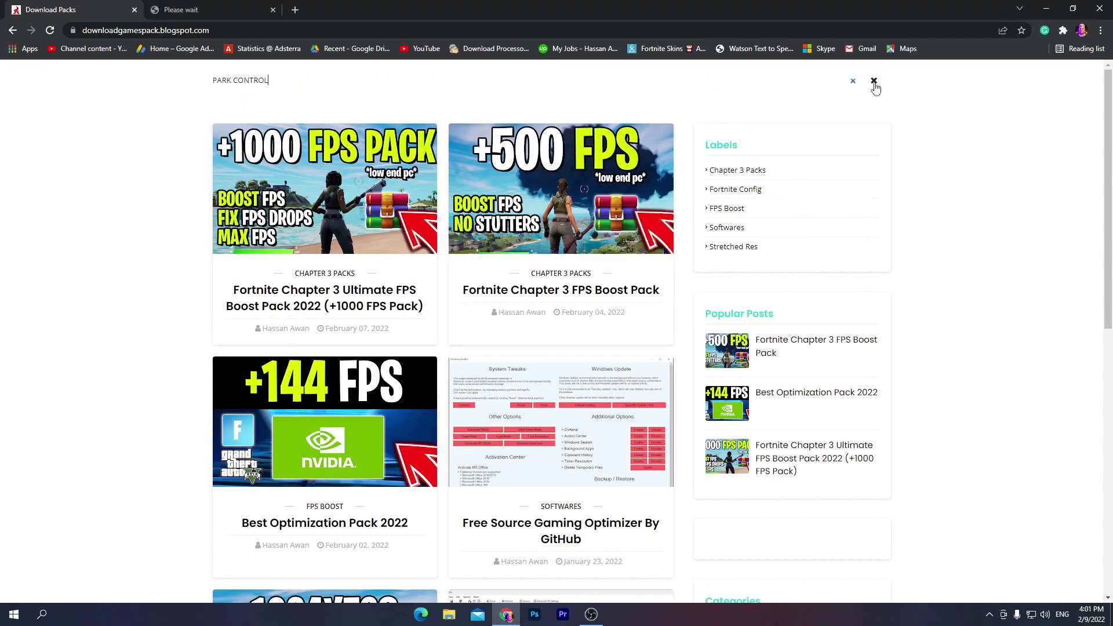
pyautogui.press('Return')
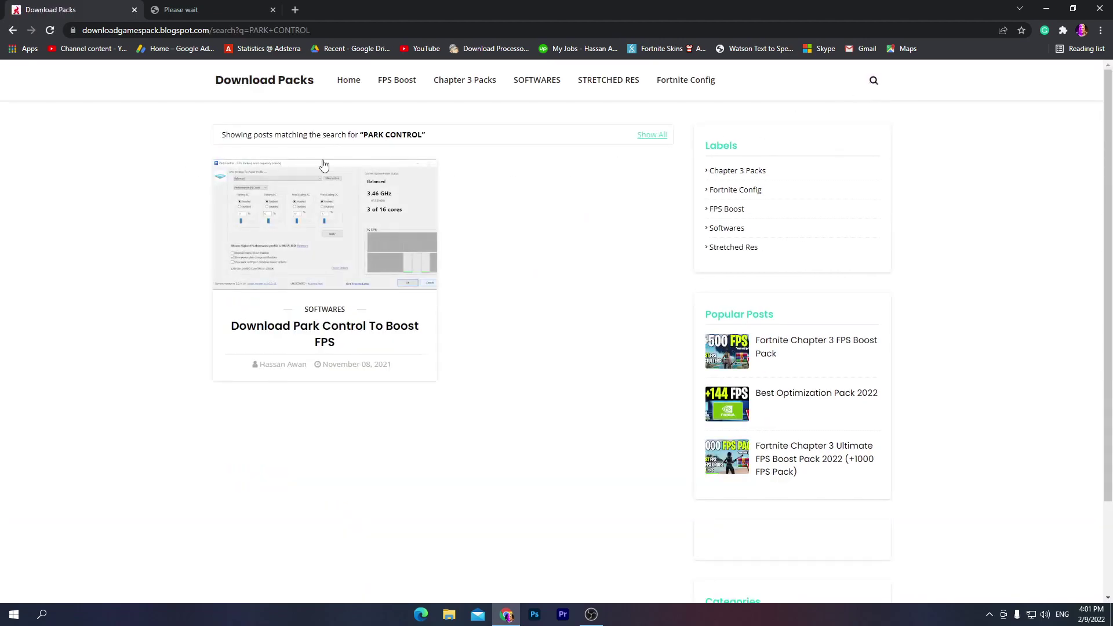
pyautogui.click(289, 243)
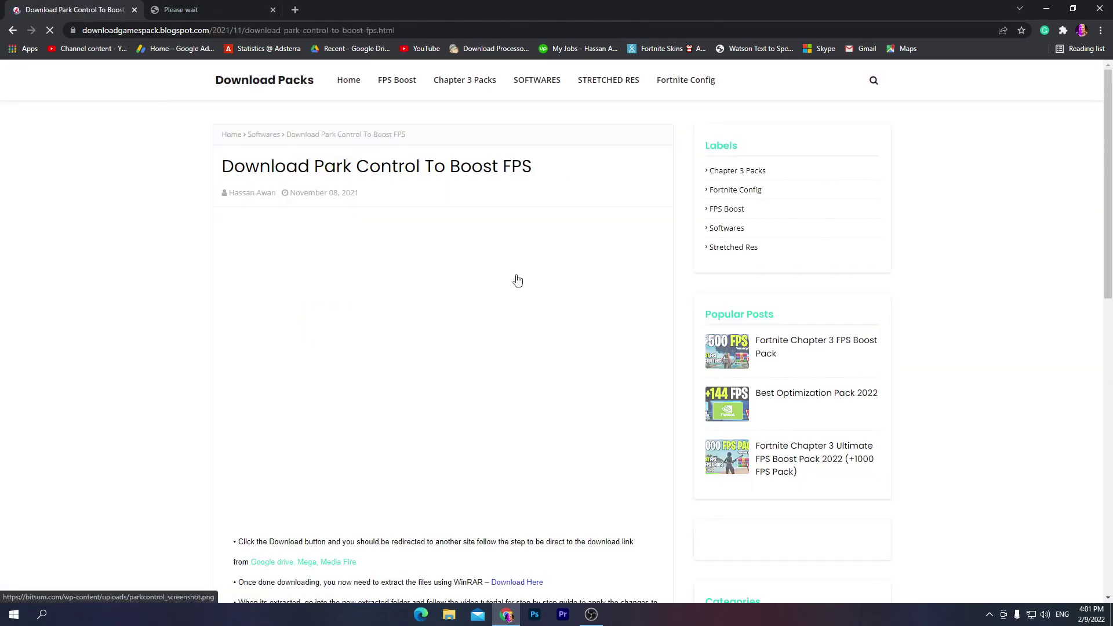
pyautogui.scroll(-5, 517, 279)
# - Download parkcontrolsetup64.exe through IDM and drag it onto the desktop
pyautogui.click(467, 405)
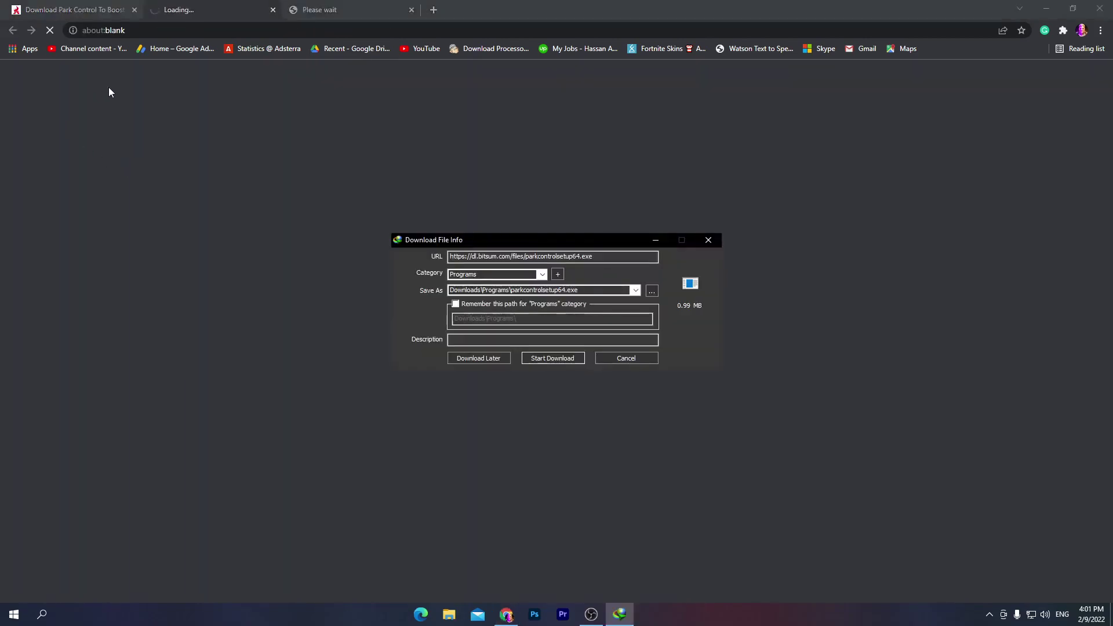
pyautogui.click(573, 358)
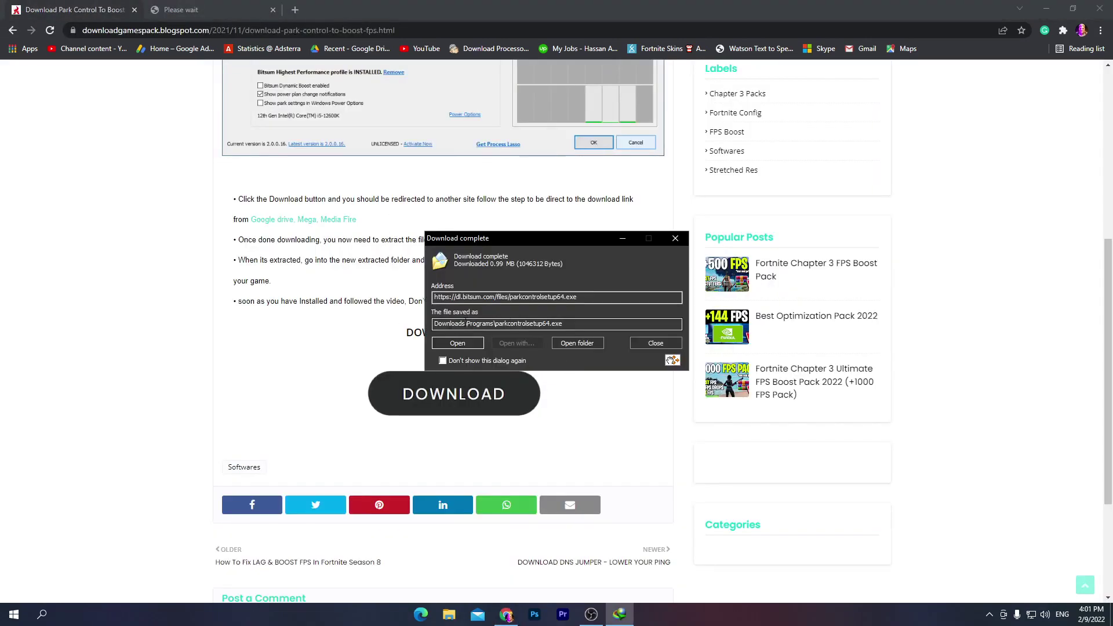
pyautogui.click(1057, 7)
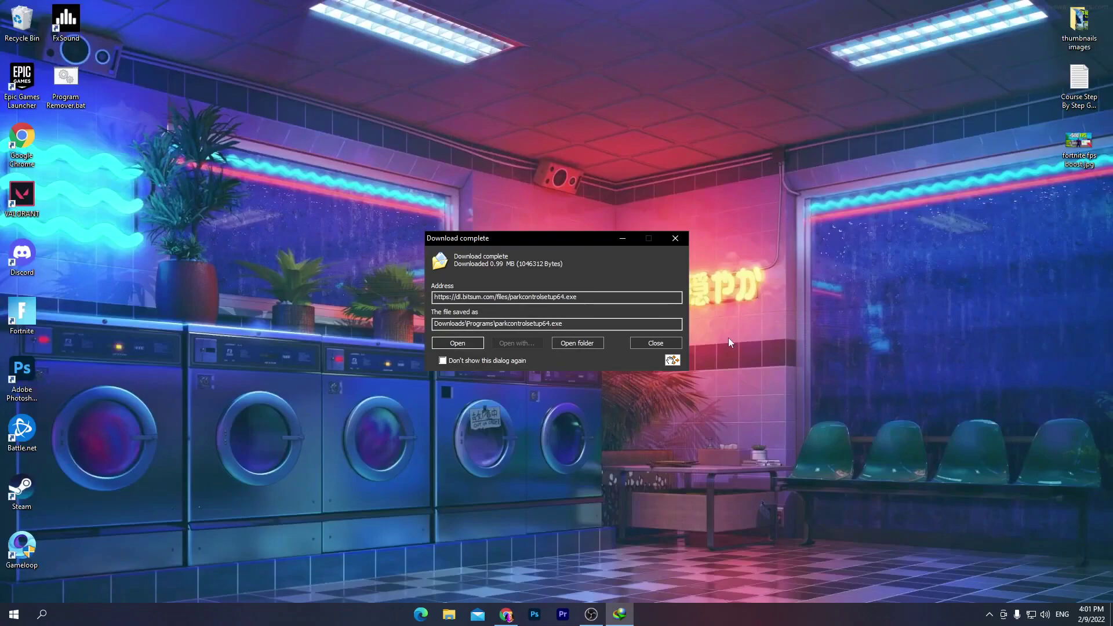
pyautogui.moveTo(672, 360); pyautogui.dragTo(859, 377)
pyautogui.click(674, 238)
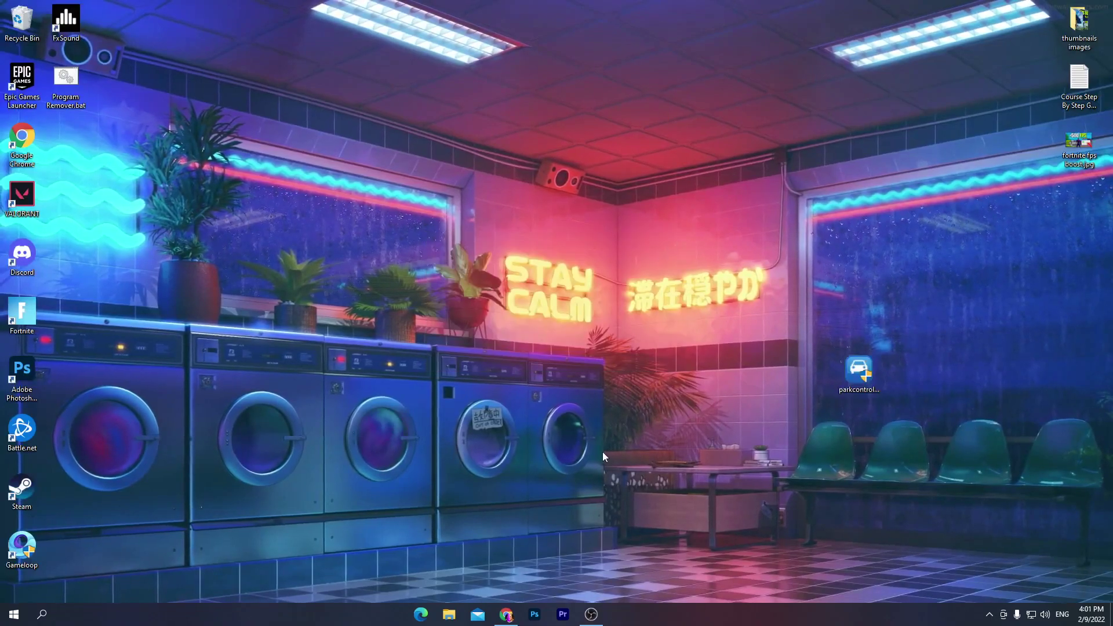
# - Search the blog for THROTTLESTOP and download it from the Download Throttle Stop For Free! post
pyautogui.click(506, 614)
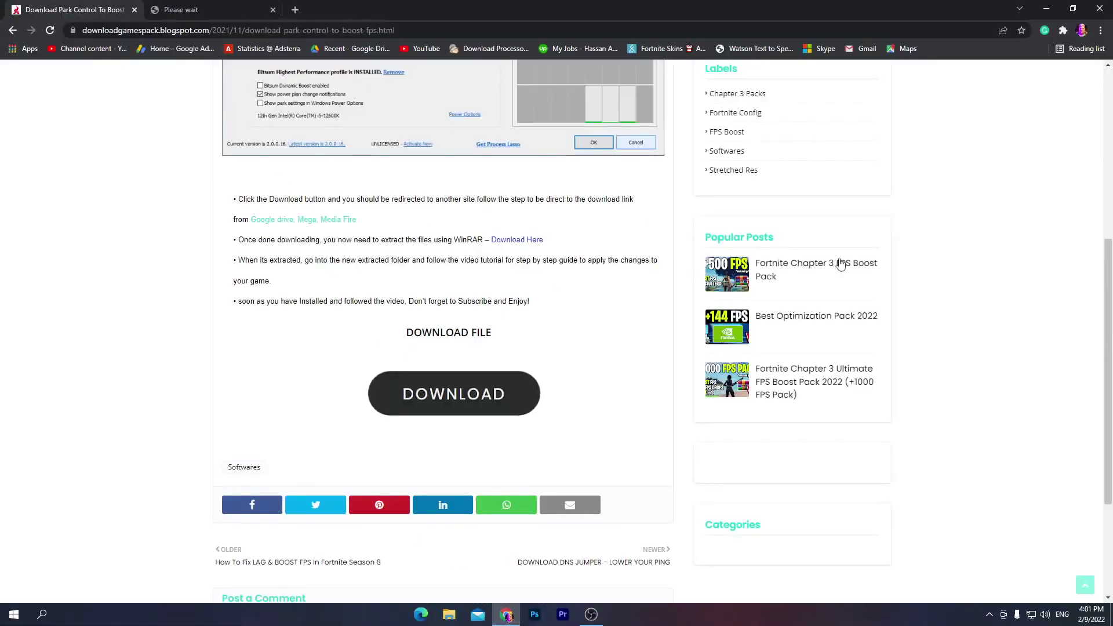
pyautogui.click(909, 278)
pyautogui.click(91, 7)
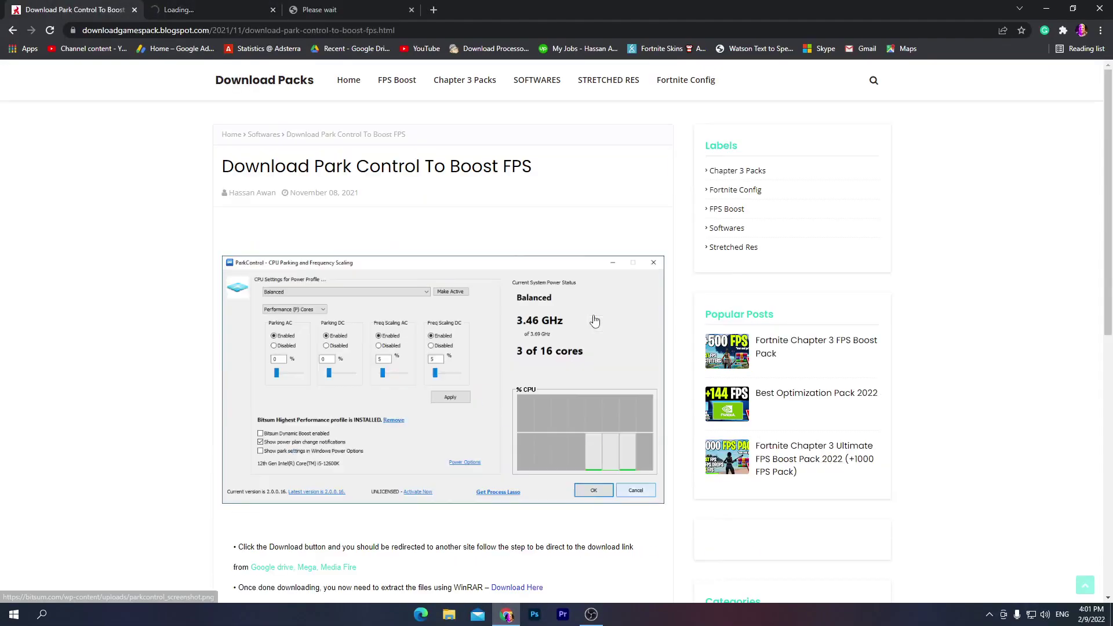
pyautogui.click(873, 83)
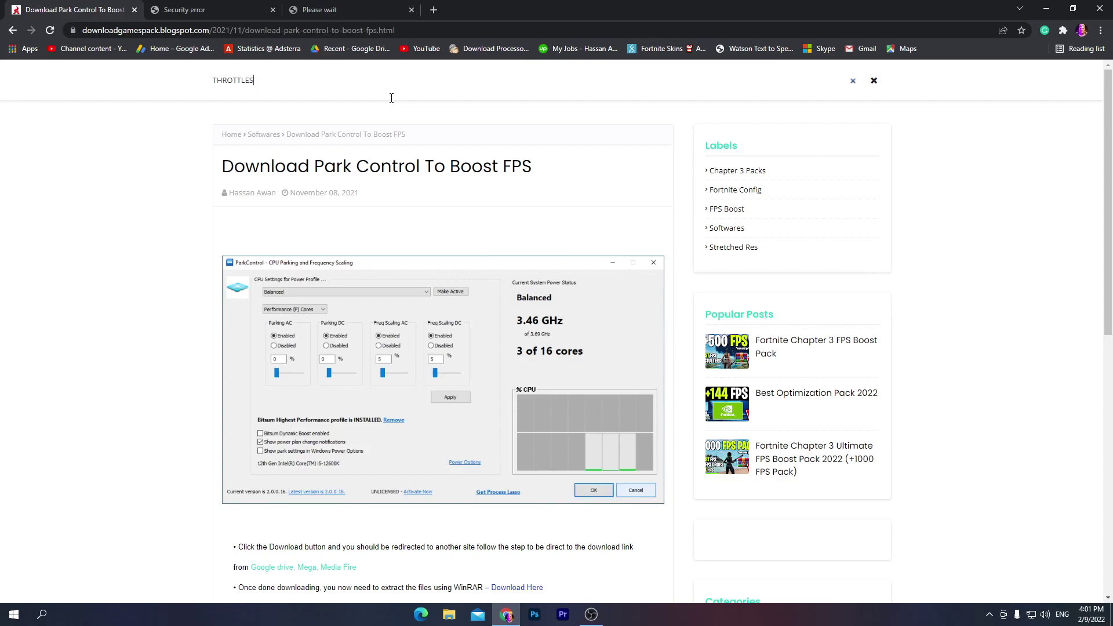
pyautogui.press('Return')
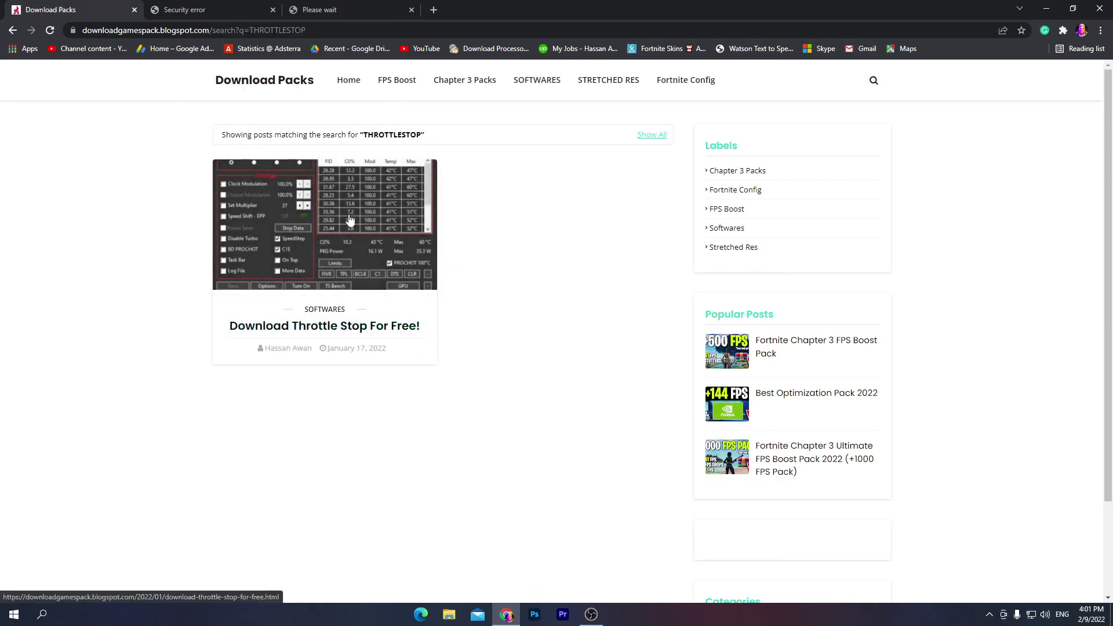
pyautogui.click(293, 219)
pyautogui.click(275, 248)
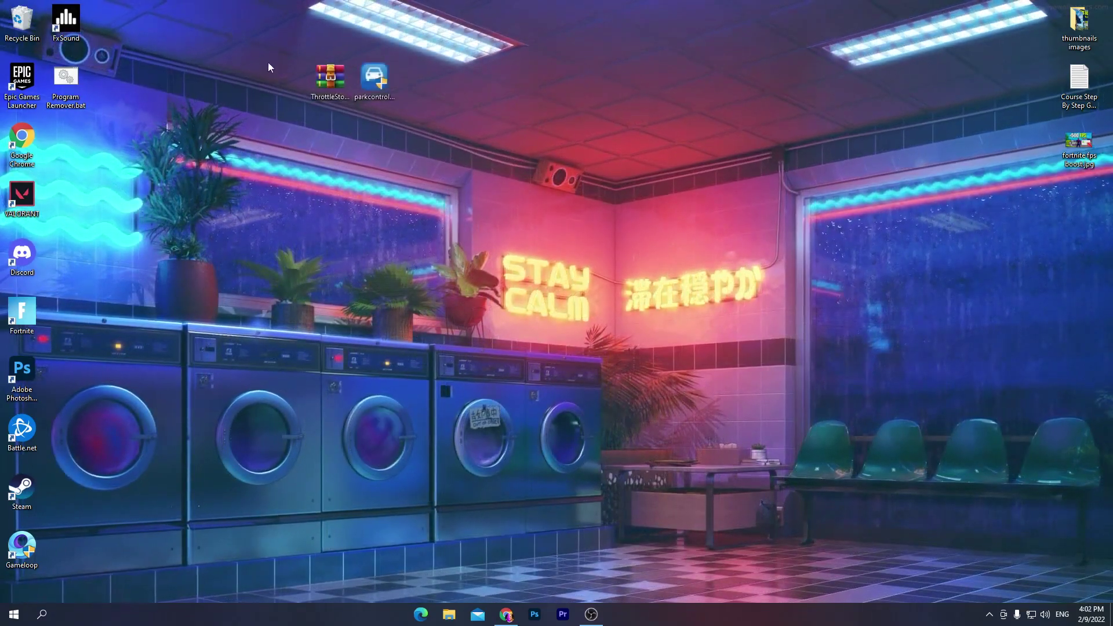
# - Rearrange the desktop icons so the ThrottleStop zip sits beside parkcontrolsetup64.exe
pyautogui.moveTo(249, 27); pyautogui.dragTo(513, 142)
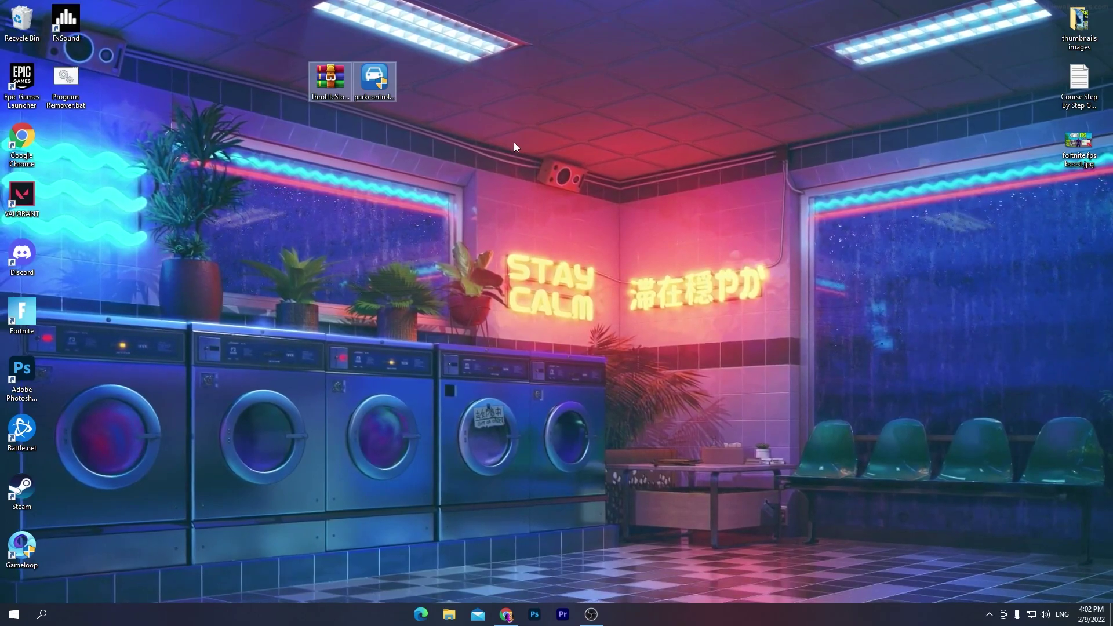
pyautogui.click(513, 142)
pyautogui.moveTo(377, 72); pyautogui.dragTo(640, 86)
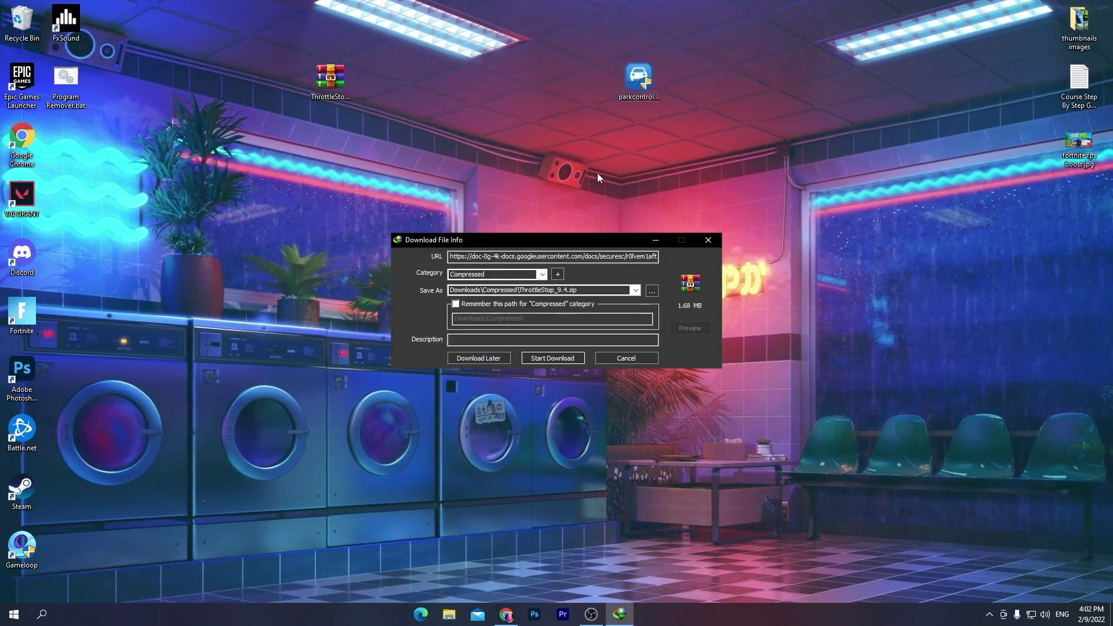
pyautogui.click(707, 239)
# - Install ParkControl in English, accepting UAC and the licence, keeping the Bitsum Highest Performance profile
pyautogui.doubleClick(638, 78)
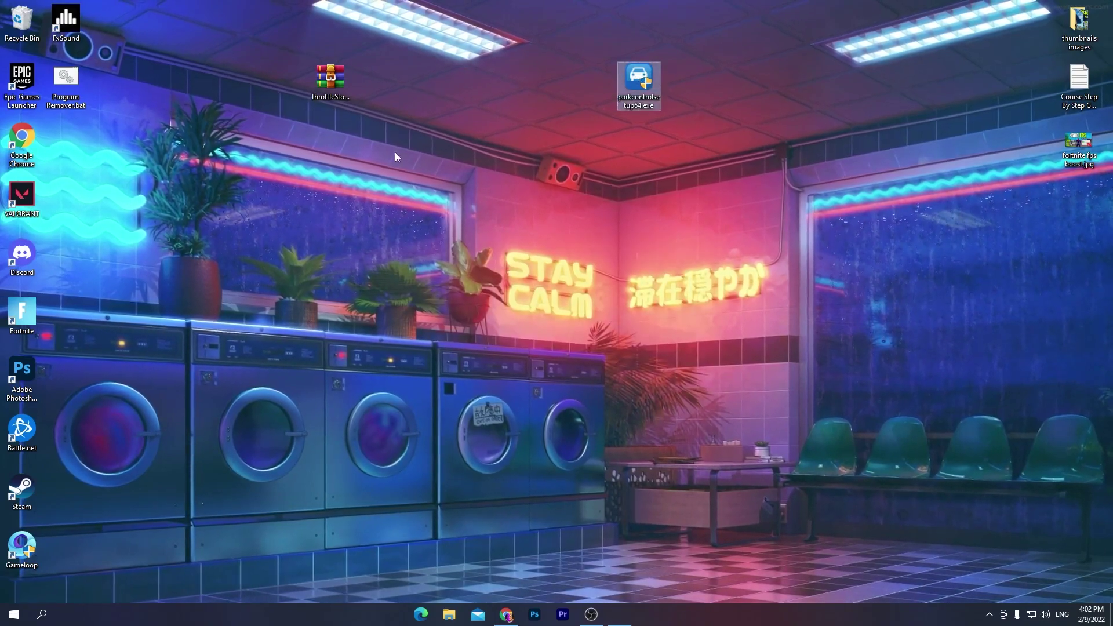
pyautogui.click(494, 385)
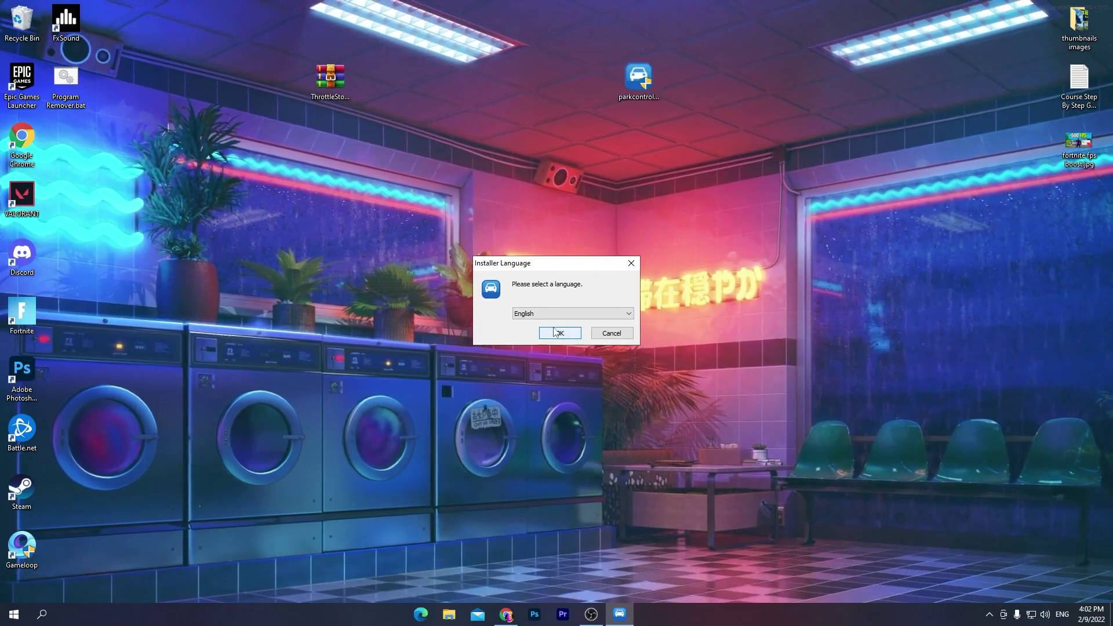
pyautogui.click(559, 335)
pyautogui.click(619, 401)
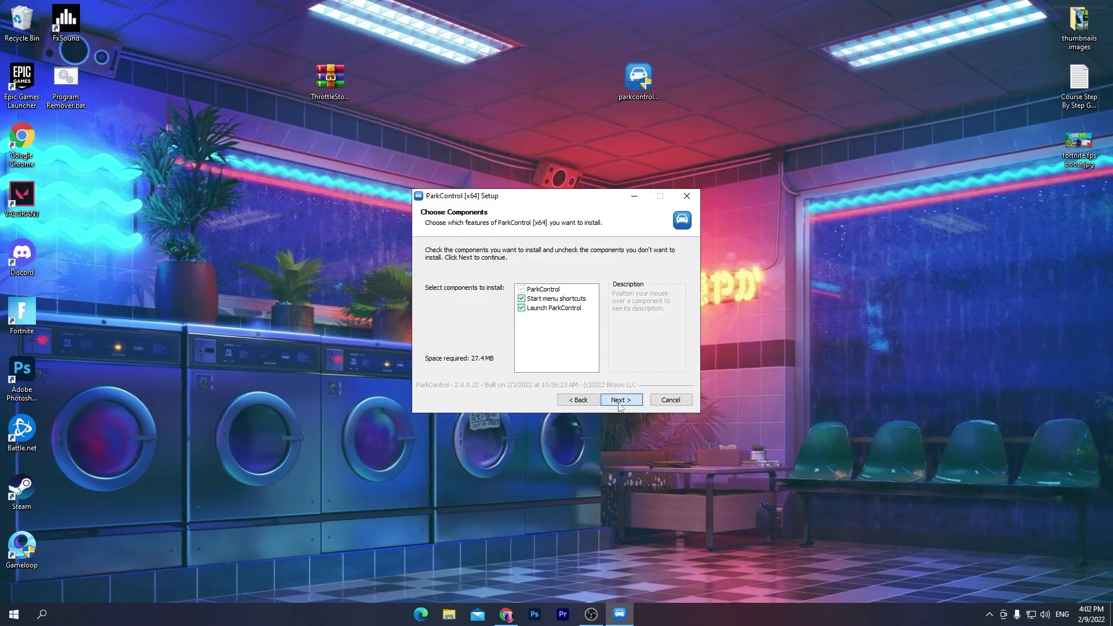
pyautogui.click(619, 401)
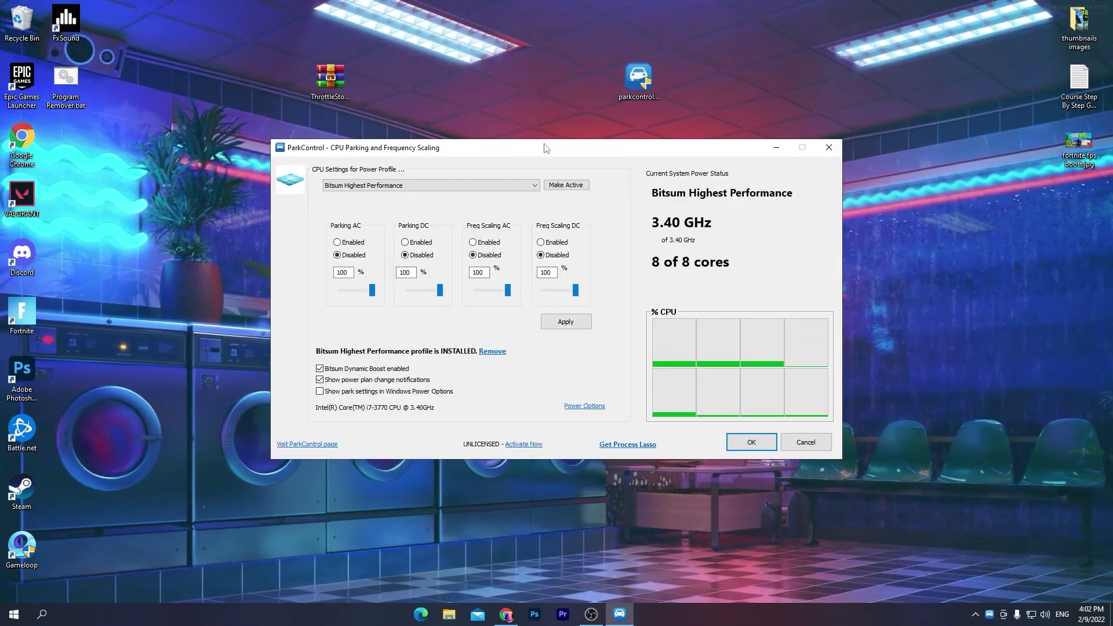
pyautogui.click(534, 186)
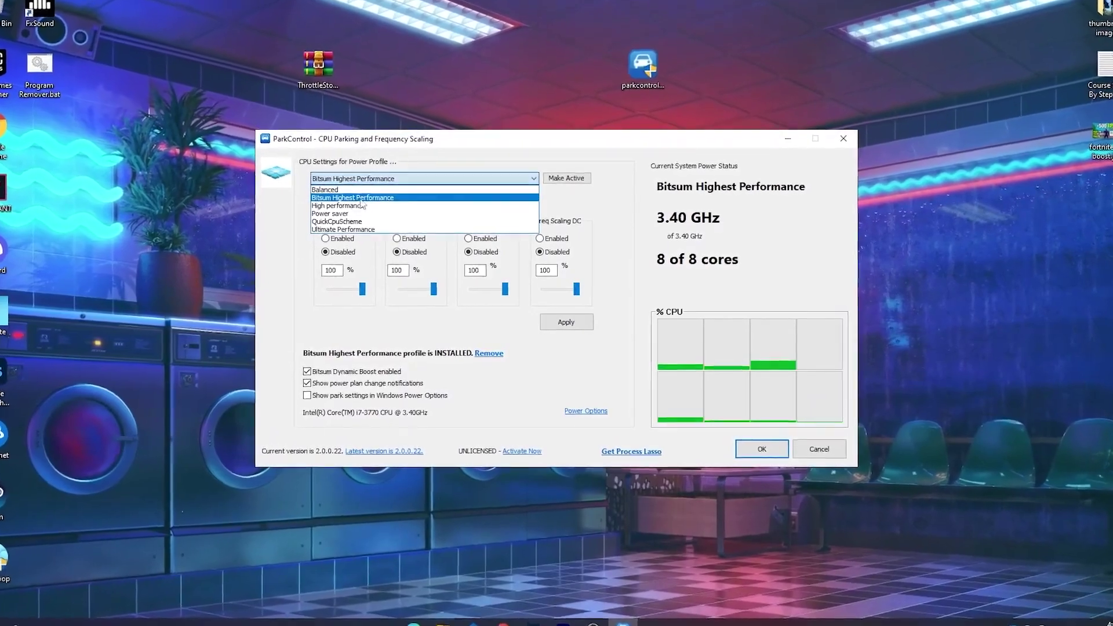
pyautogui.click(385, 202)
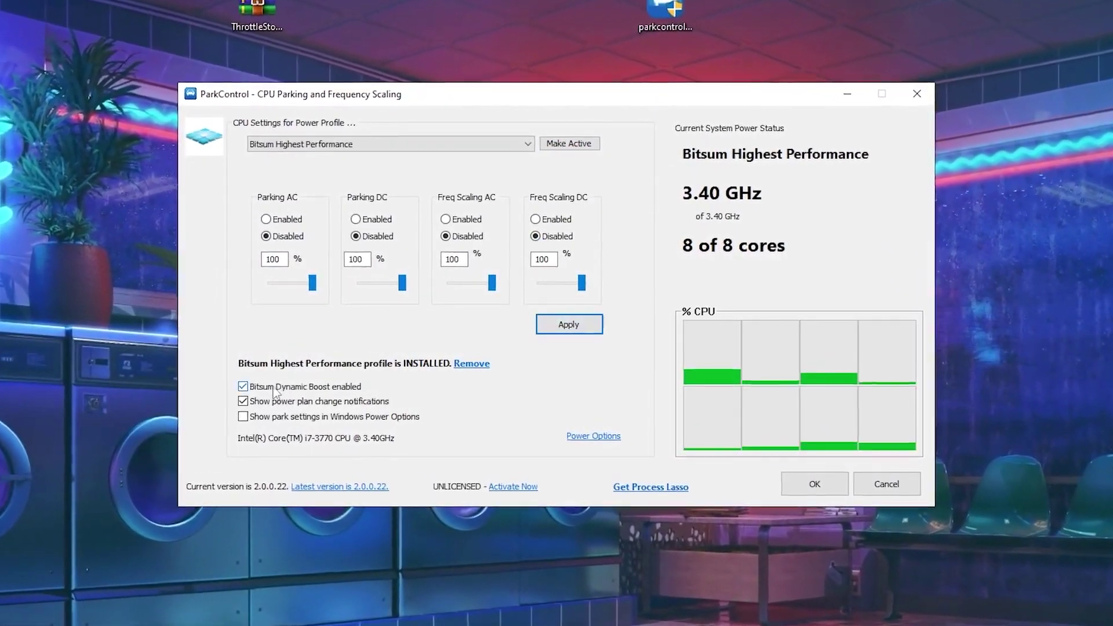
# - Enable Bitsum Dynamic Boost with Bitsum Highest Performance as the idle plan and confirm
pyautogui.click(251, 385)
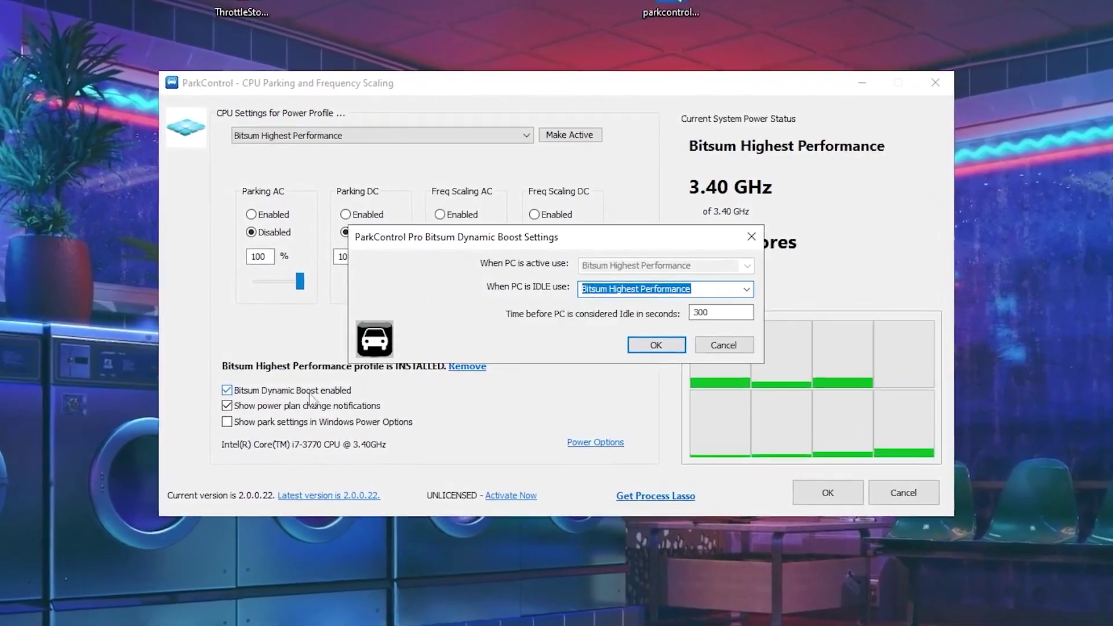
pyautogui.click(751, 289)
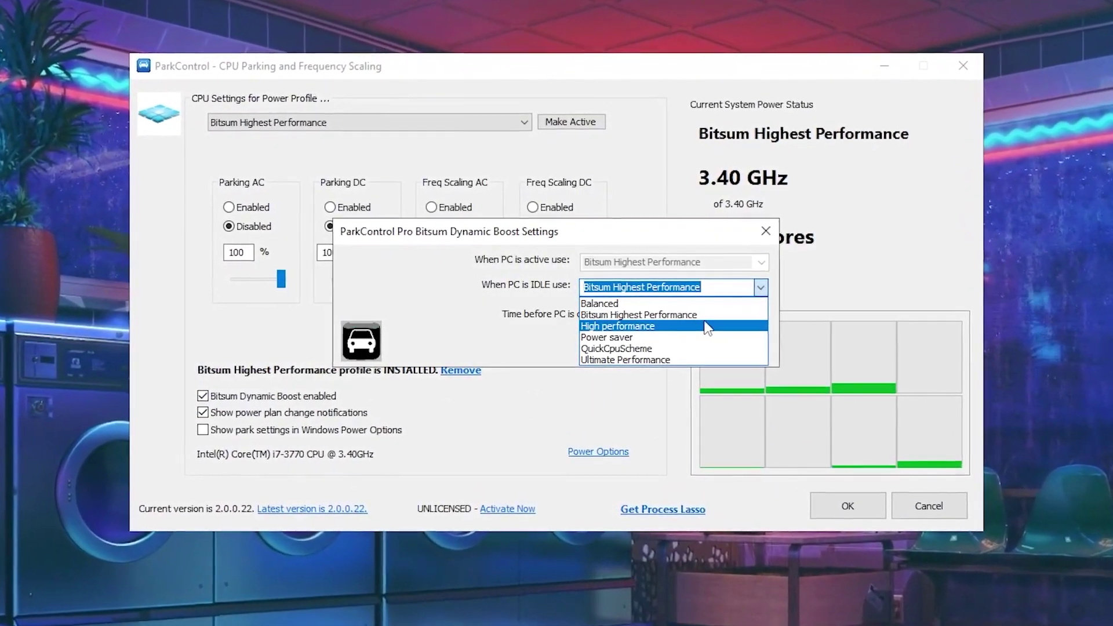
pyautogui.click(638, 314)
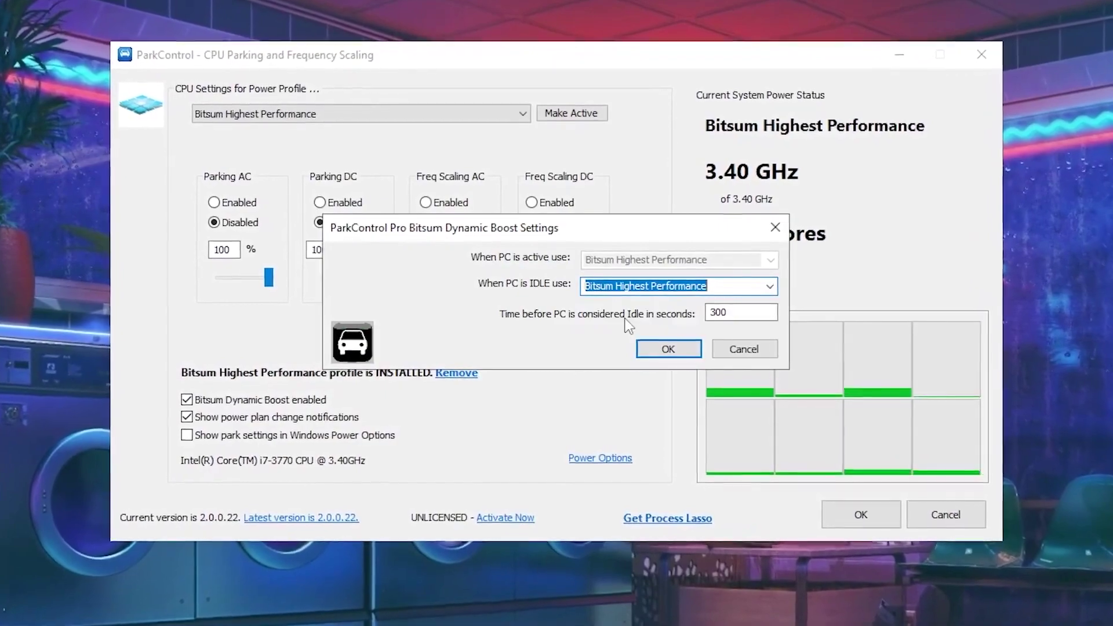
pyautogui.click(667, 349)
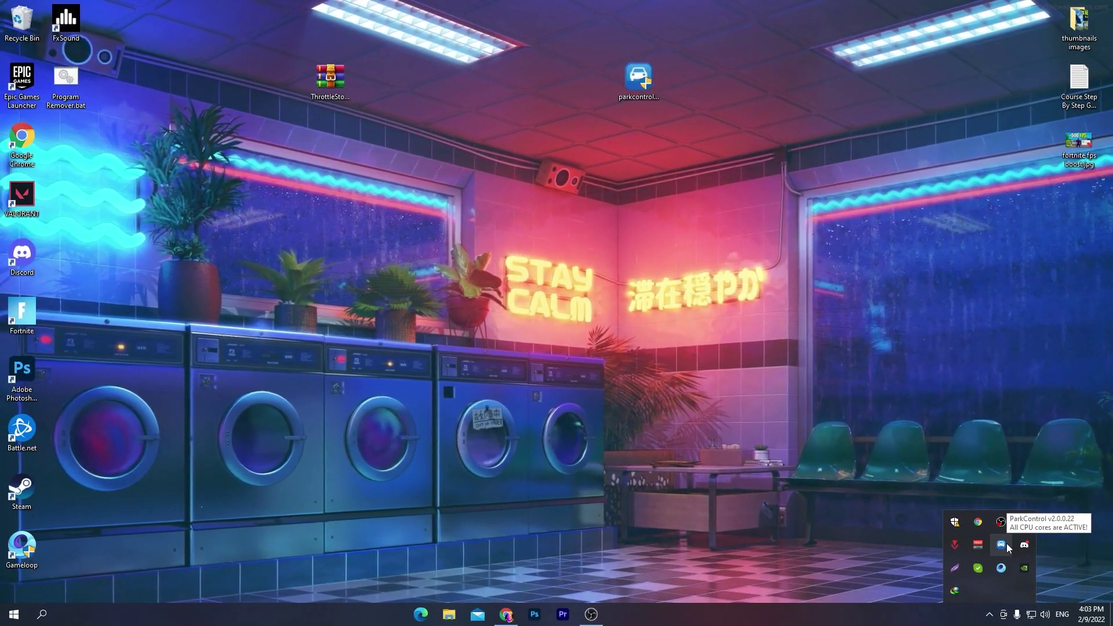
# - Close the hidden tray icons panel and move the ThrottleStop archive lower on the desktop
pyautogui.click(383, 183)
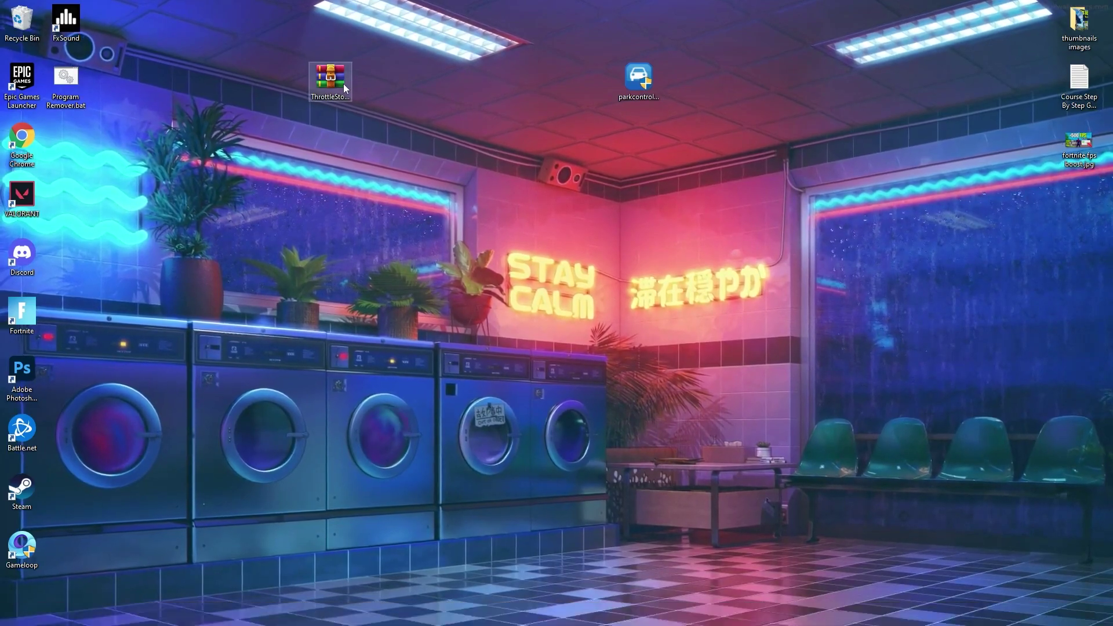
pyautogui.moveTo(335, 77); pyautogui.dragTo(511, 137)
pyautogui.click(440, 137)
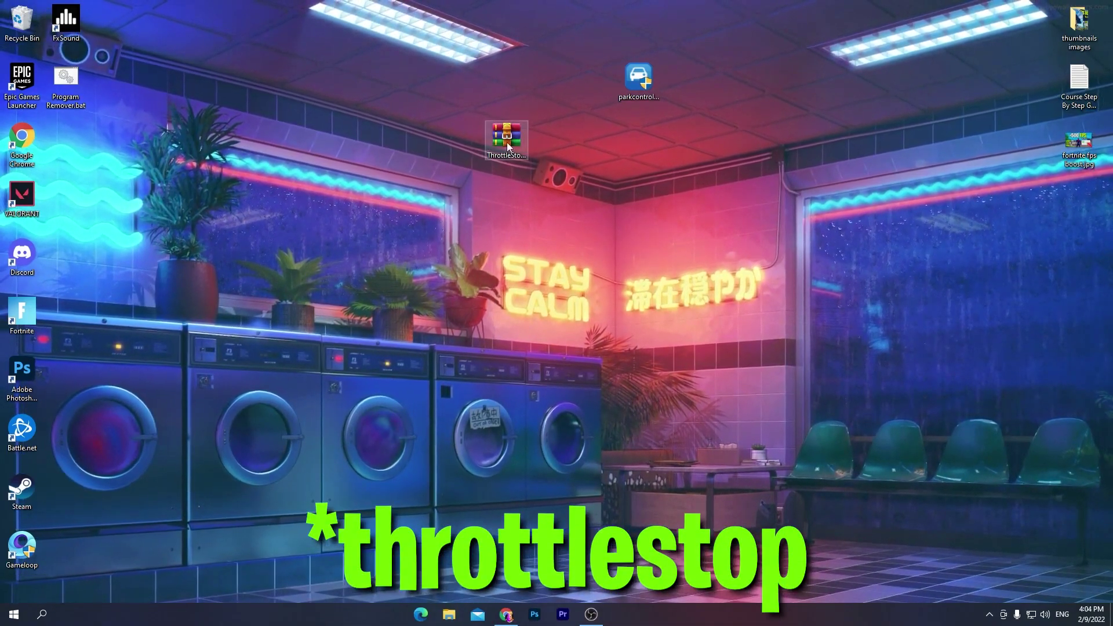
# - Extract all six files from ThrottleStop_9.4.zip onto the desktop and close WinRAR
pyautogui.doubleClick(506, 139)
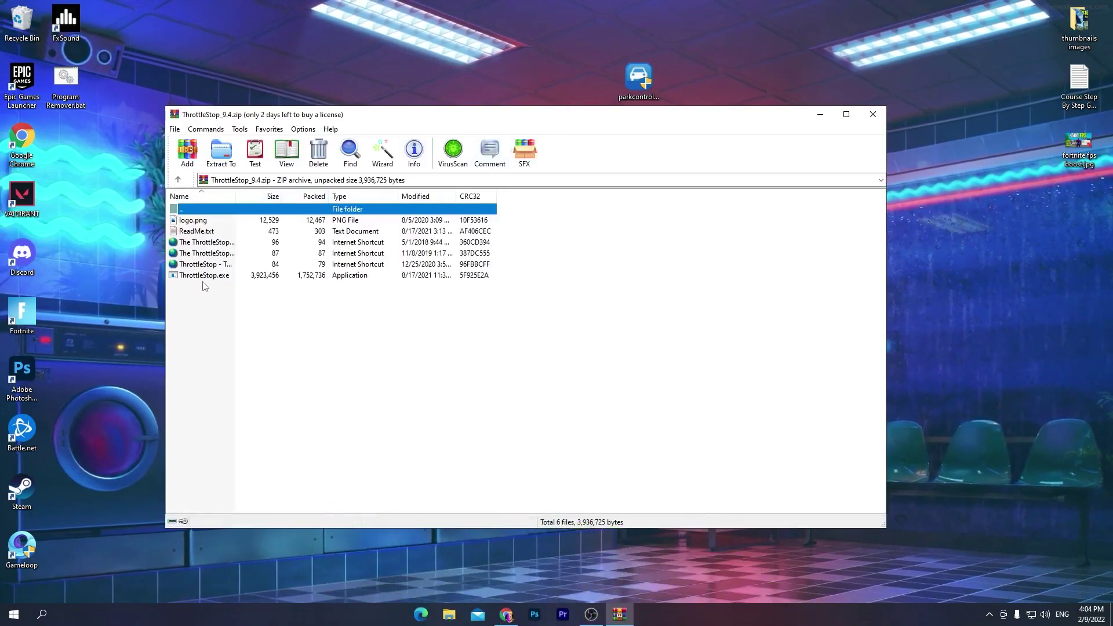
pyautogui.moveTo(210, 297); pyautogui.dragTo(214, 226)
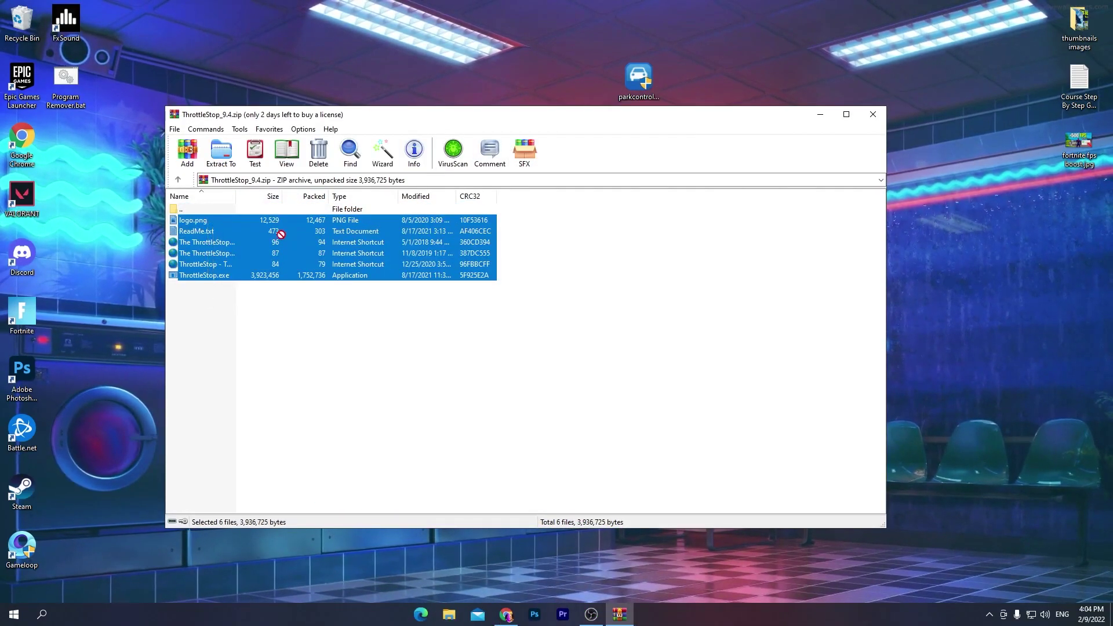
pyautogui.moveTo(313, 222); pyautogui.dragTo(502, 50)
pyautogui.click(883, 110)
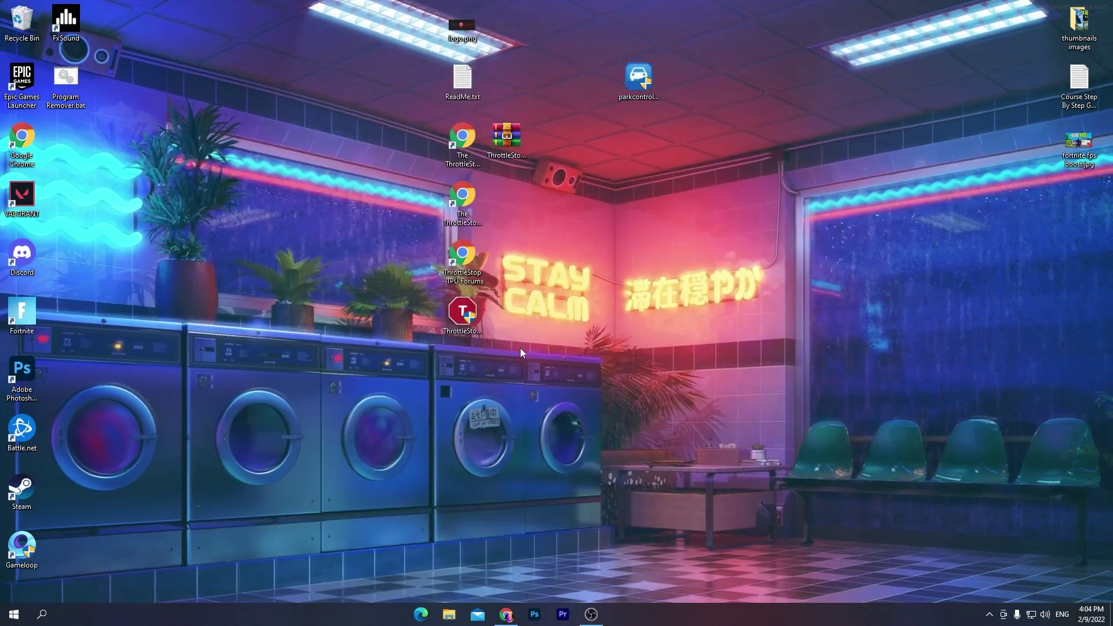
# - Launch ThrottleStop.exe, allowing admin rights and dismissing the warning
pyautogui.doubleClick(463, 313)
pyautogui.click(478, 376)
pyautogui.click(599, 347)
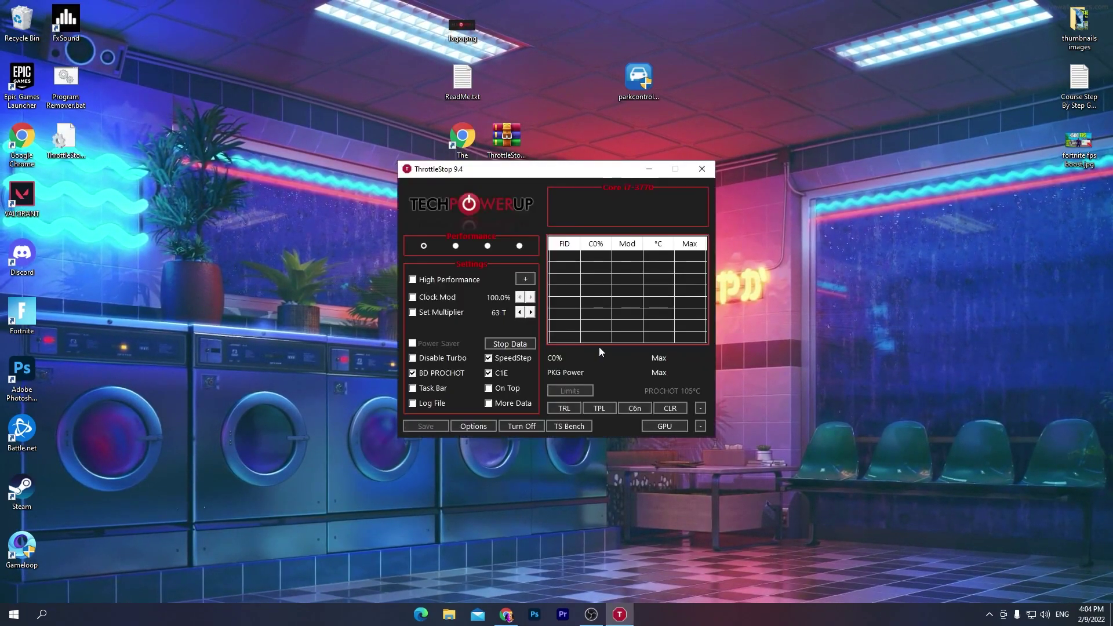
pyautogui.moveTo(507, 177); pyautogui.dragTo(645, 134)
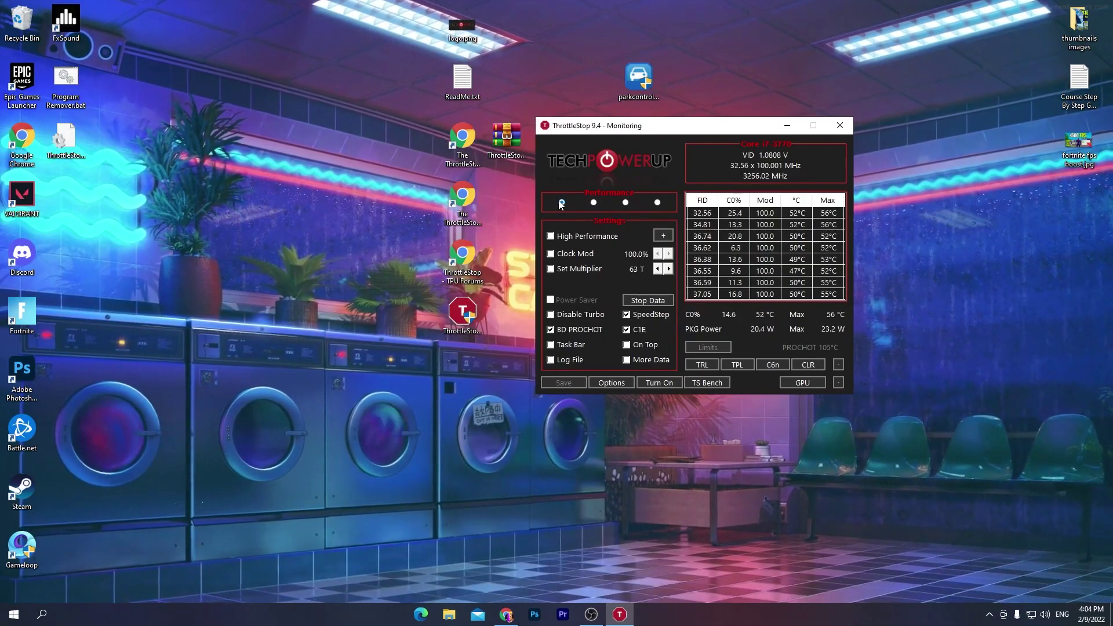
# - Give the Game profile the High Performance power plan and save it
pyautogui.click(594, 203)
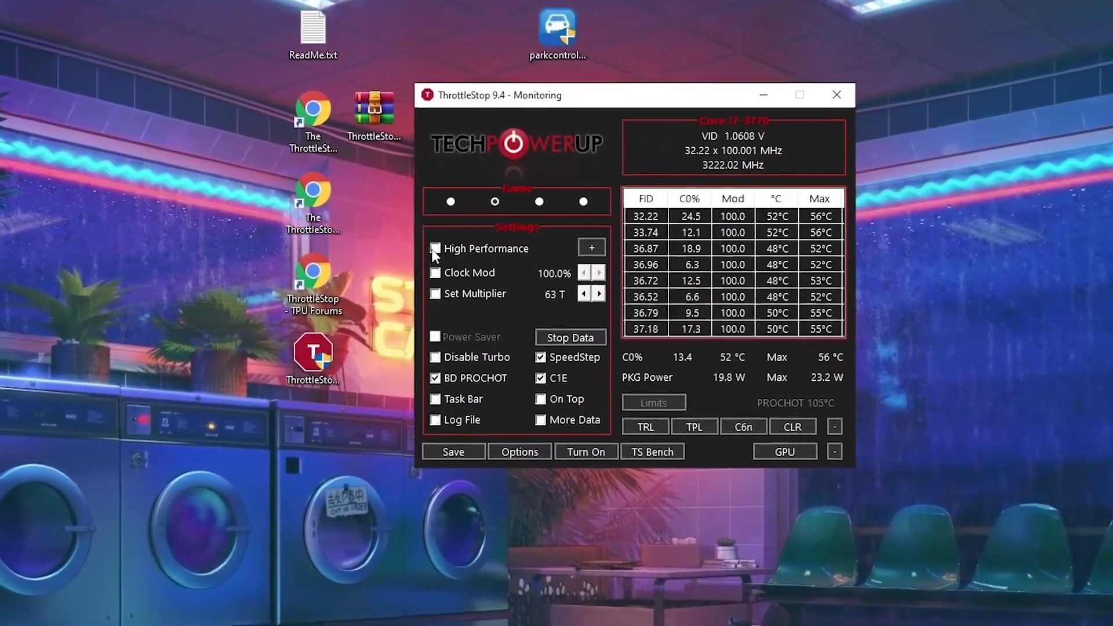
pyautogui.click(444, 246)
pyautogui.click(545, 251)
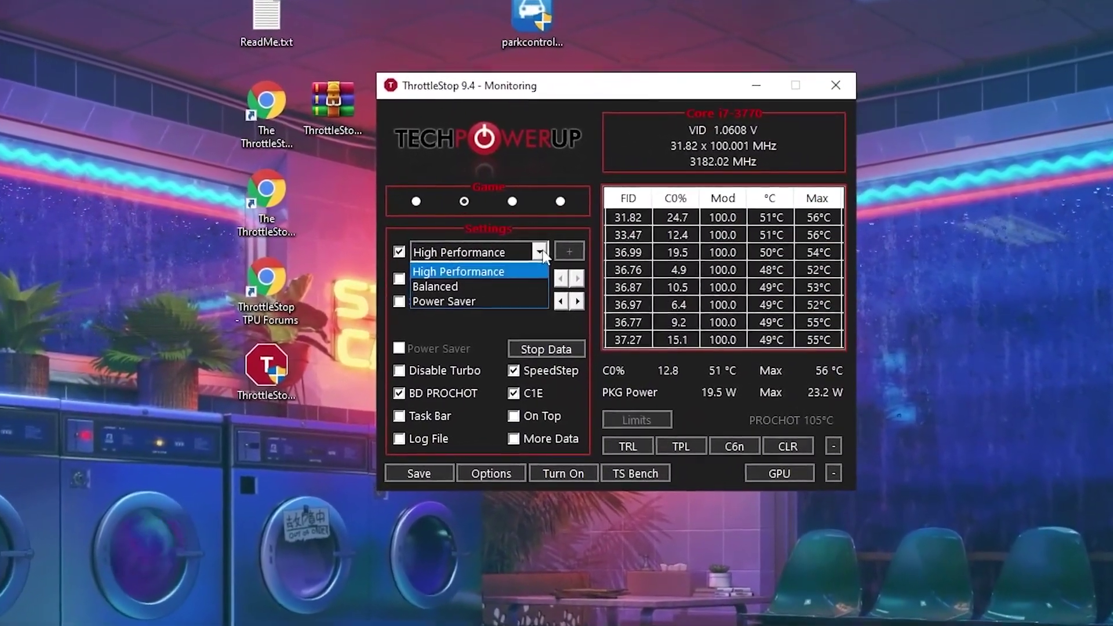
pyautogui.click(452, 265)
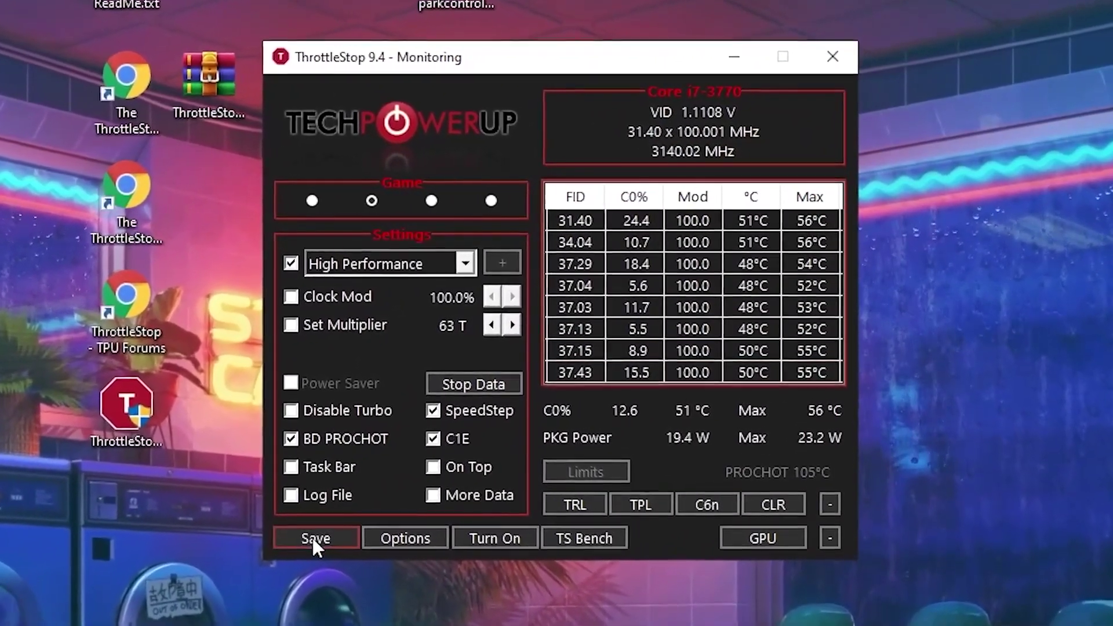
pyautogui.click(313, 538)
# - Minimize ThrottleStop and show the tray's hidden icons to confirm it is running
pyautogui.click(733, 56)
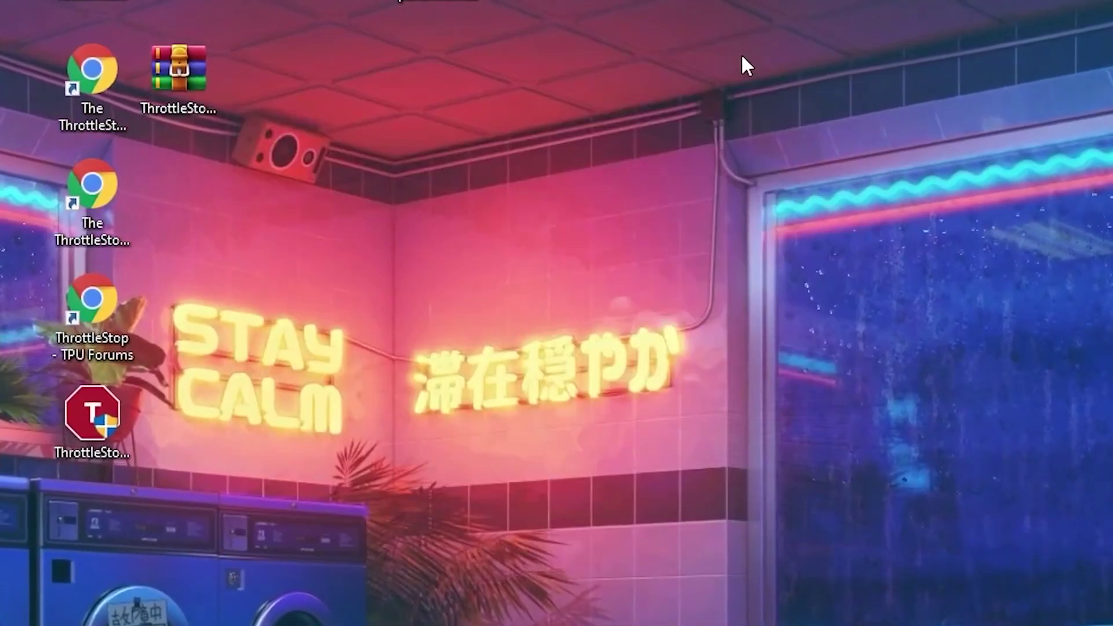
pyautogui.click(989, 614)
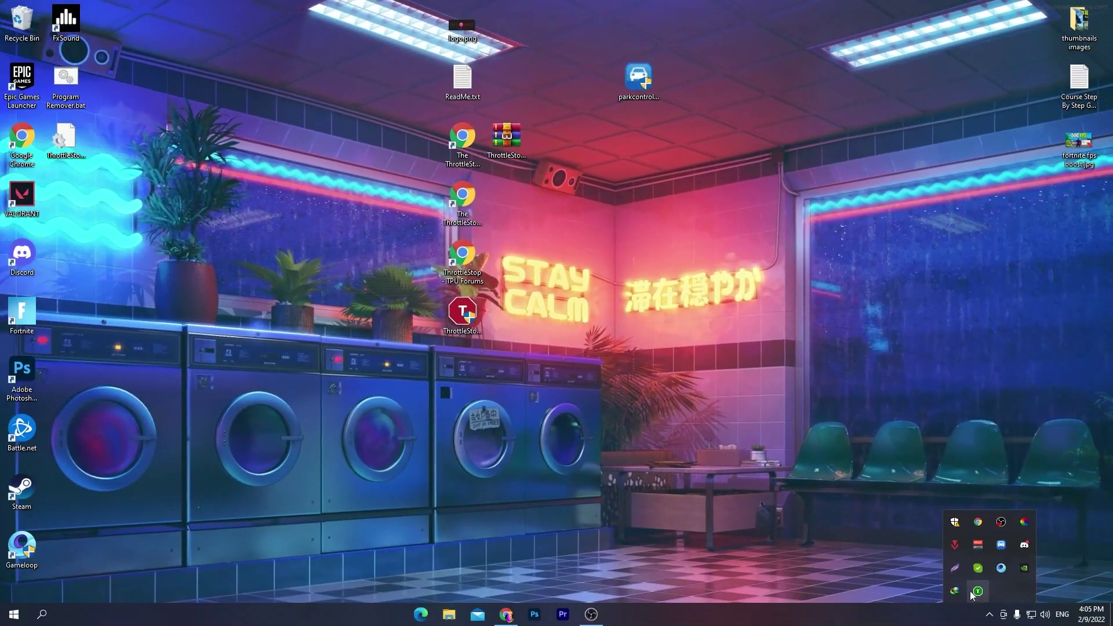